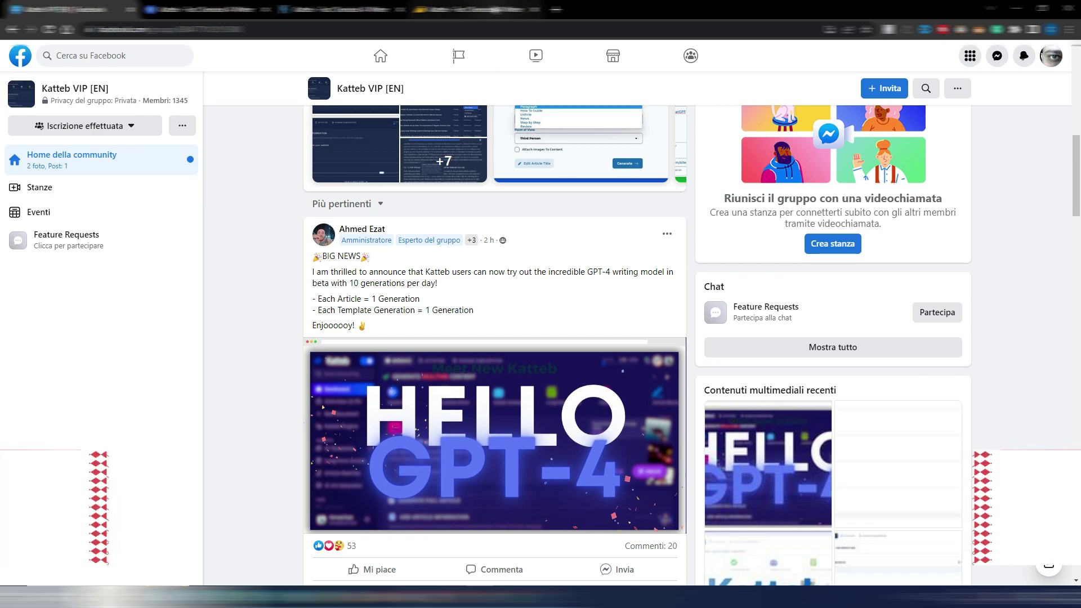
On AppSumo, scroll down to the Katteb deal's plan cards and back up to the header
{"action": "left_click", "coordinate": [475, 9]}
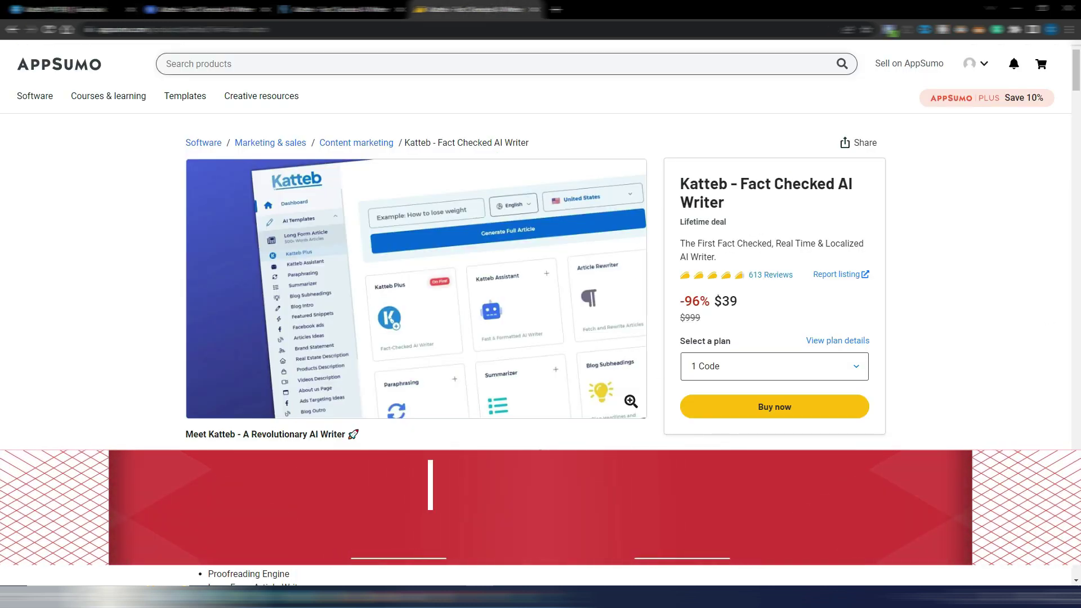
{"action": "left_click_drag", "start_coordinate": [1075, 70], "coordinate": [1075, 293]}
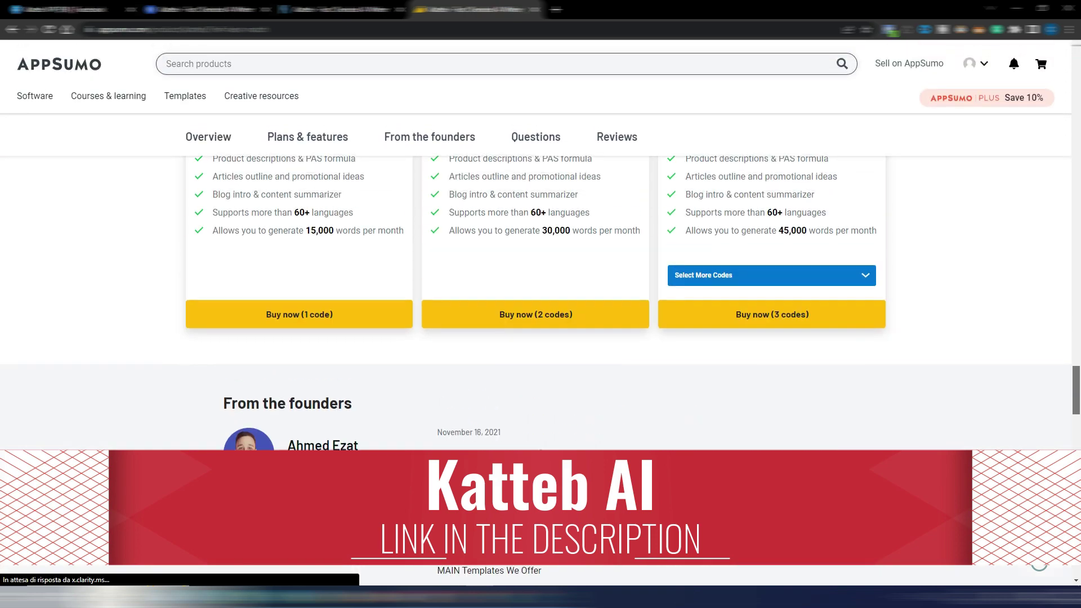
{"action": "left_click_drag", "start_coordinate": [1075, 293], "coordinate": [1075, 67]}
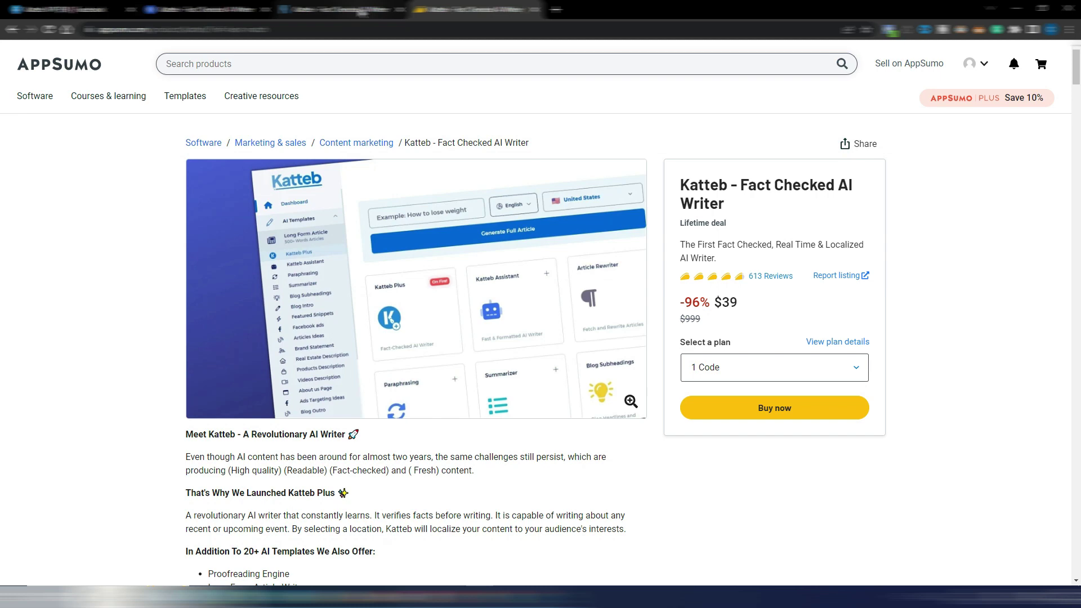
Show Katteb's Pricing page with yearly billing: Beginners $125, Experts $210, Professionals $165
{"action": "left_click", "coordinate": [340, 10]}
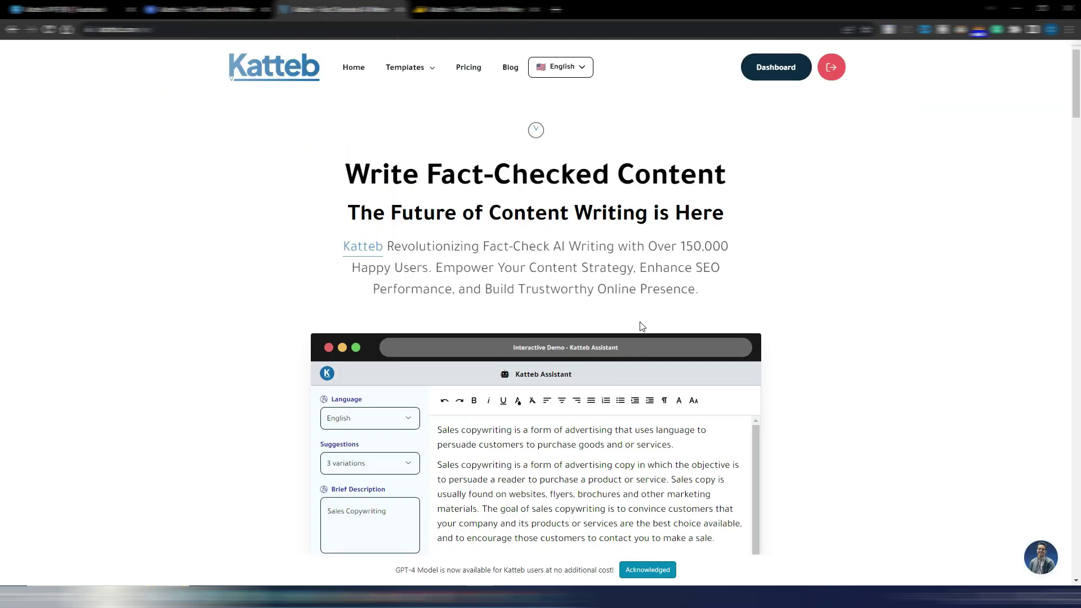
{"action": "left_click", "coordinate": [468, 67]}
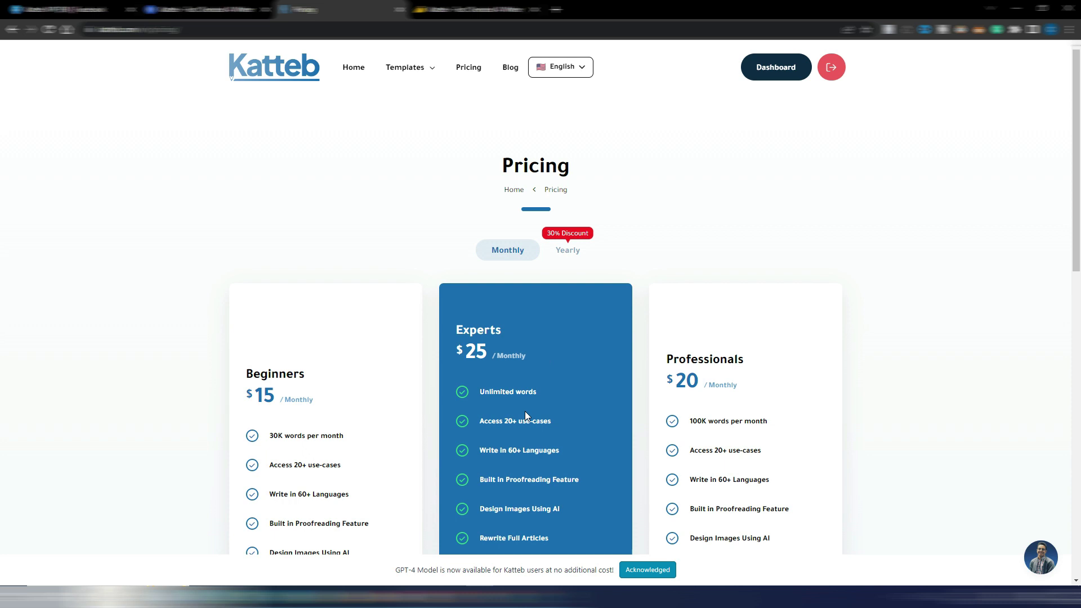
{"action": "left_click", "coordinate": [565, 255]}
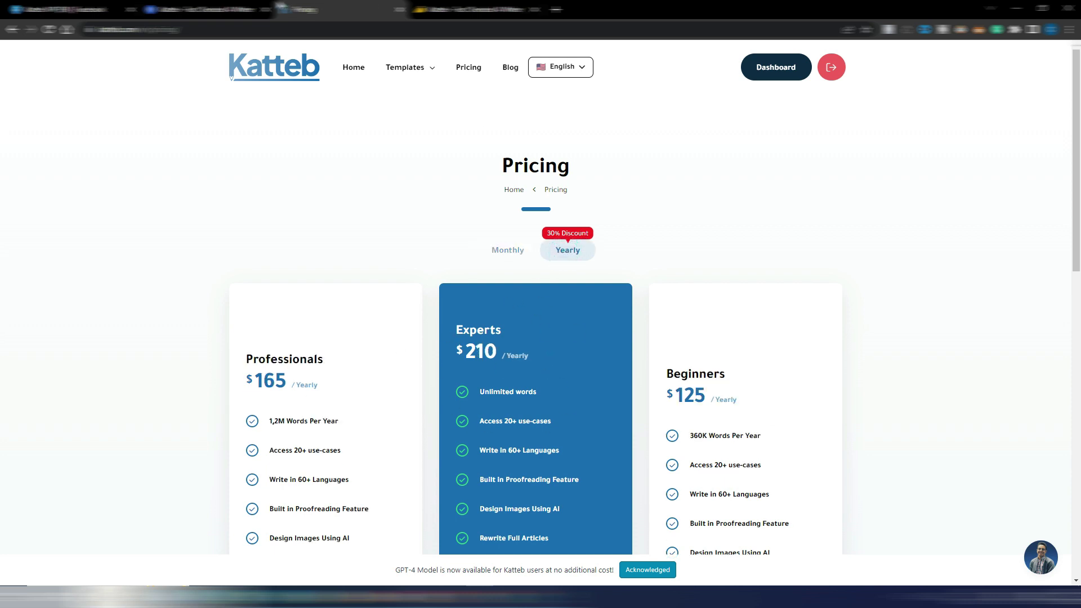
Choose GPT 4.0 as the Long Form Article writing model and accept its slower-generation disclaimer
{"action": "key", "text": "ctrl+shift+Tab"}
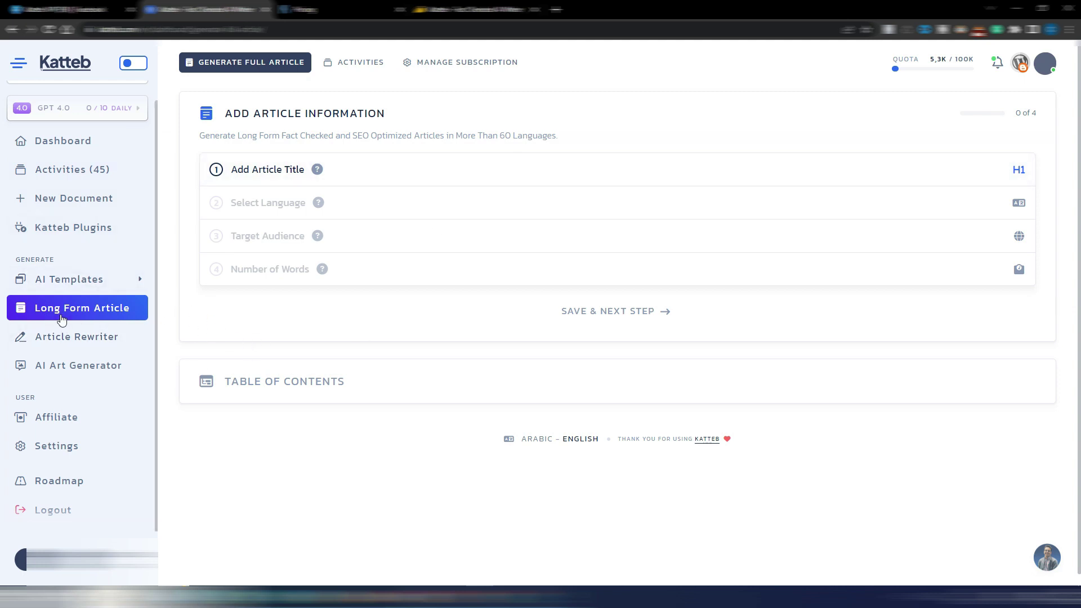
{"action": "mouse_move", "coordinate": [81, 307]}
{"action": "left_click", "coordinate": [110, 108]}
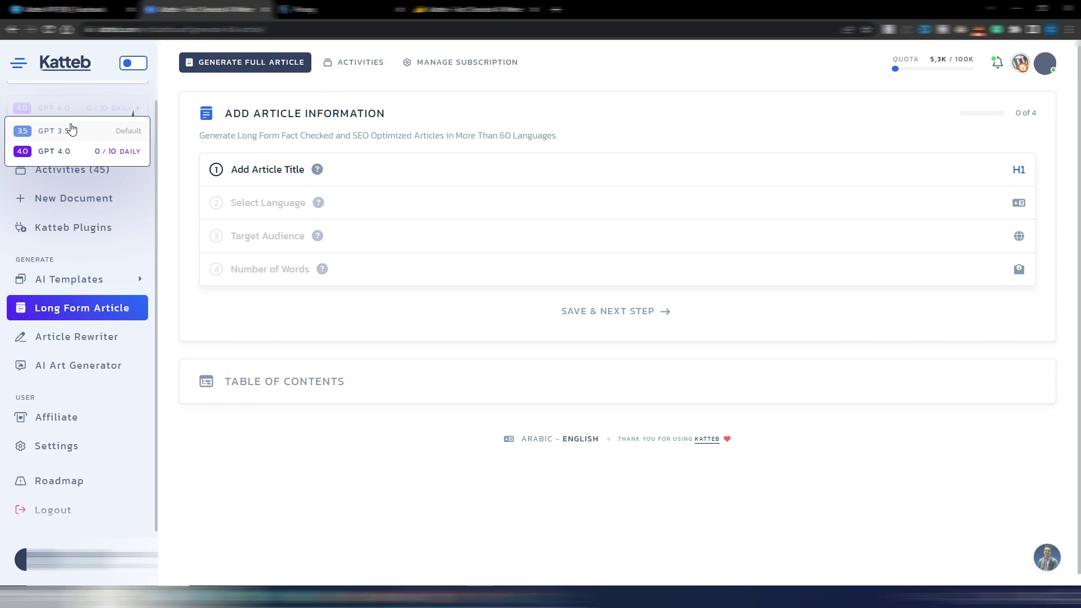
{"action": "left_click", "coordinate": [53, 133]}
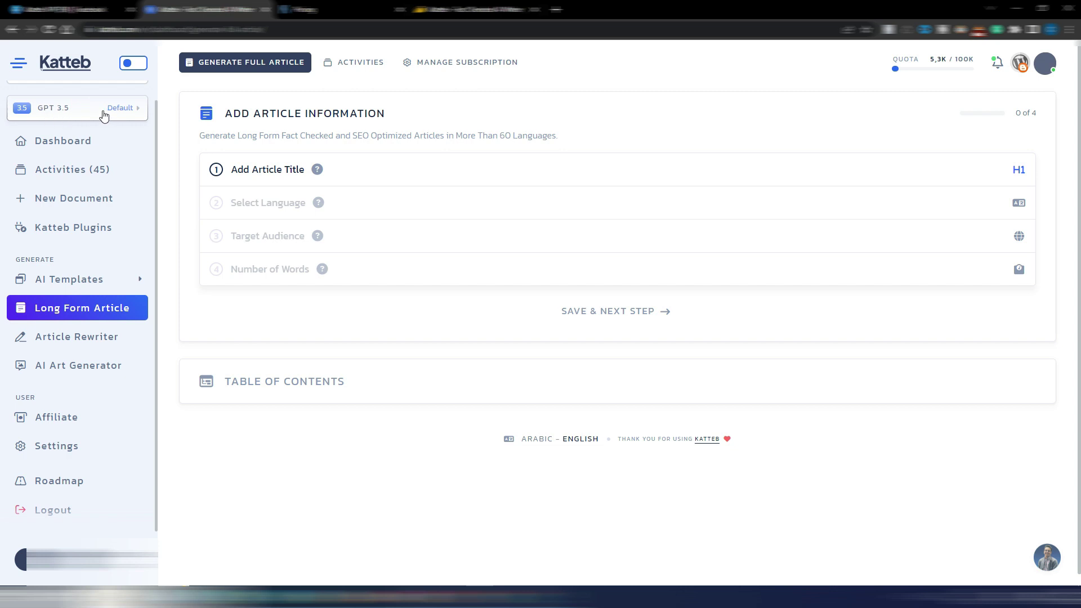
{"action": "left_click", "coordinate": [104, 112]}
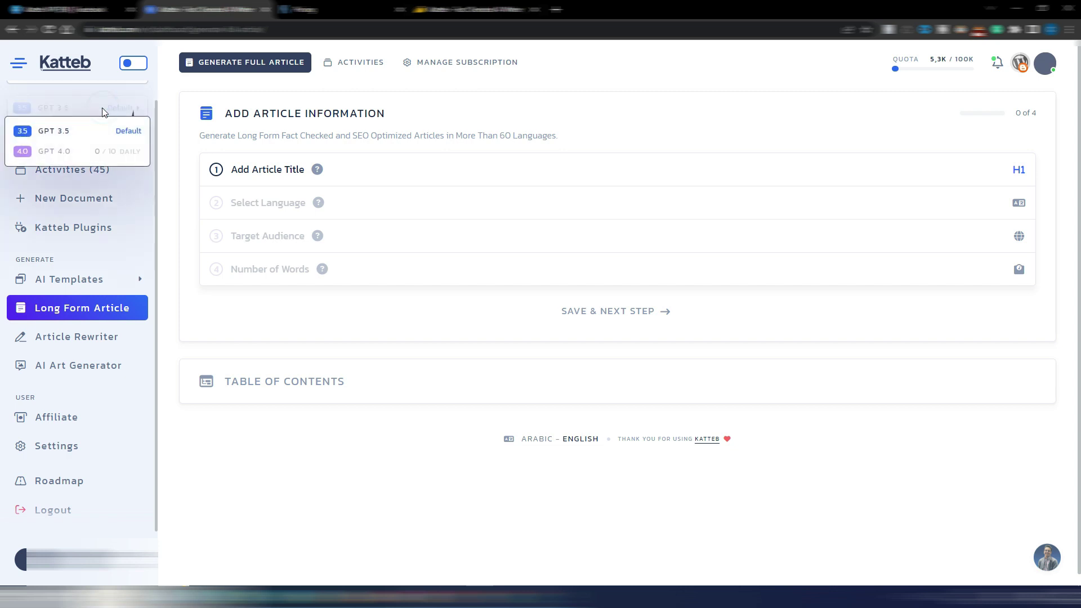
{"action": "left_click", "coordinate": [55, 152]}
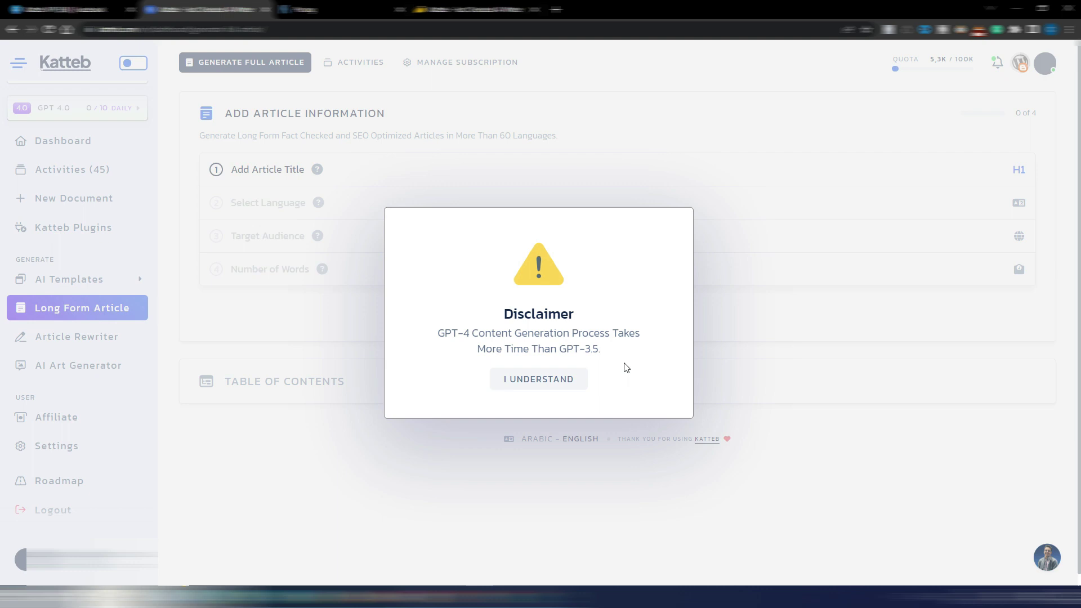
{"action": "left_click", "coordinate": [539, 381]}
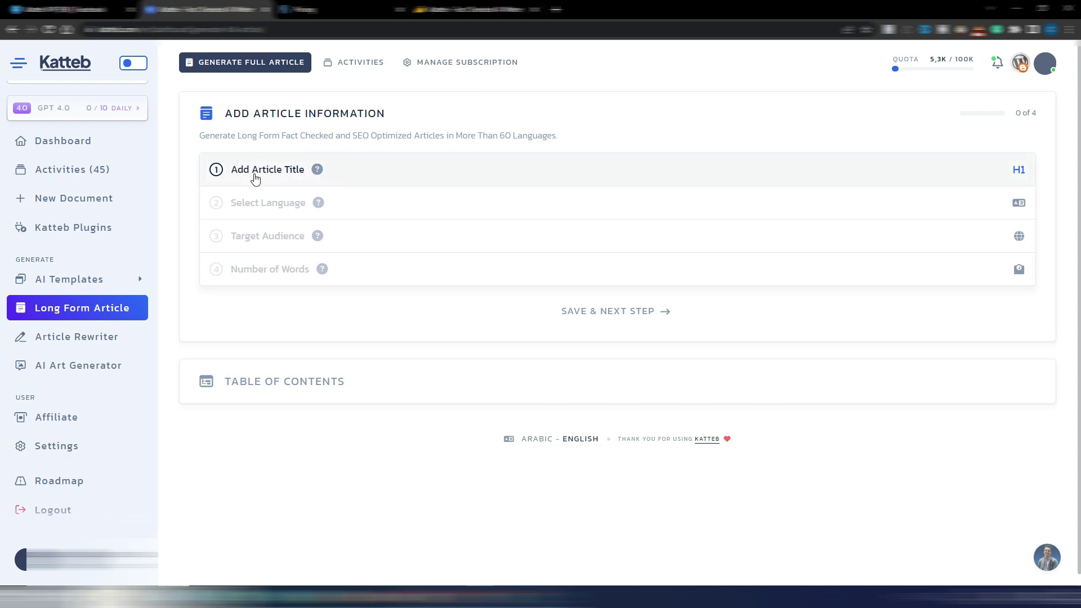
Enter the article title 'How To Use An Aromatherapy Diffuser'
{"action": "left_click", "coordinate": [344, 170]}
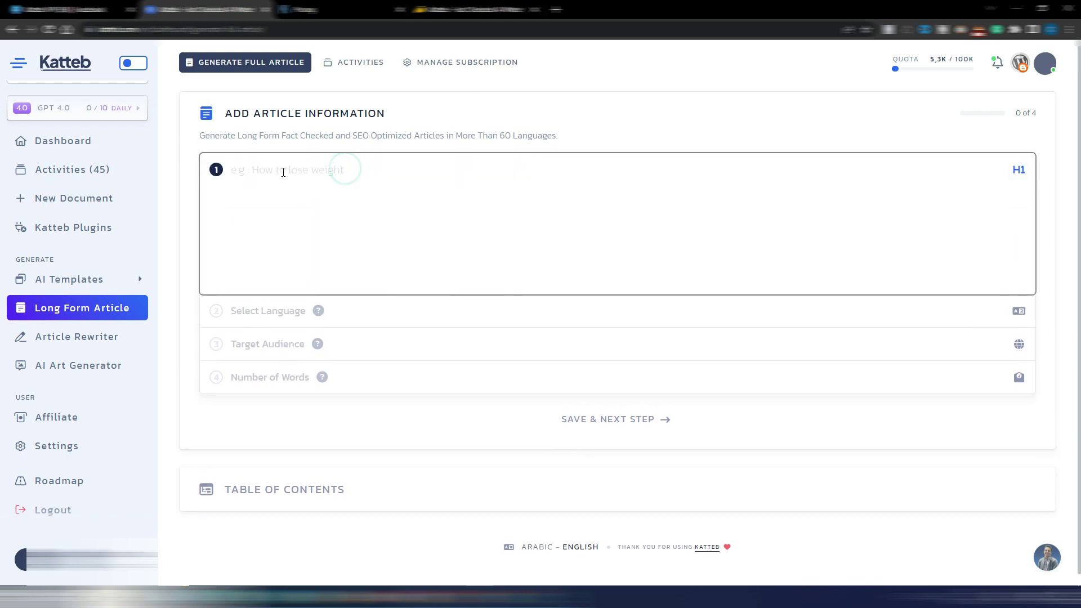
{"action": "type", "text": "How To Use Aromatherapy Diffuser"}
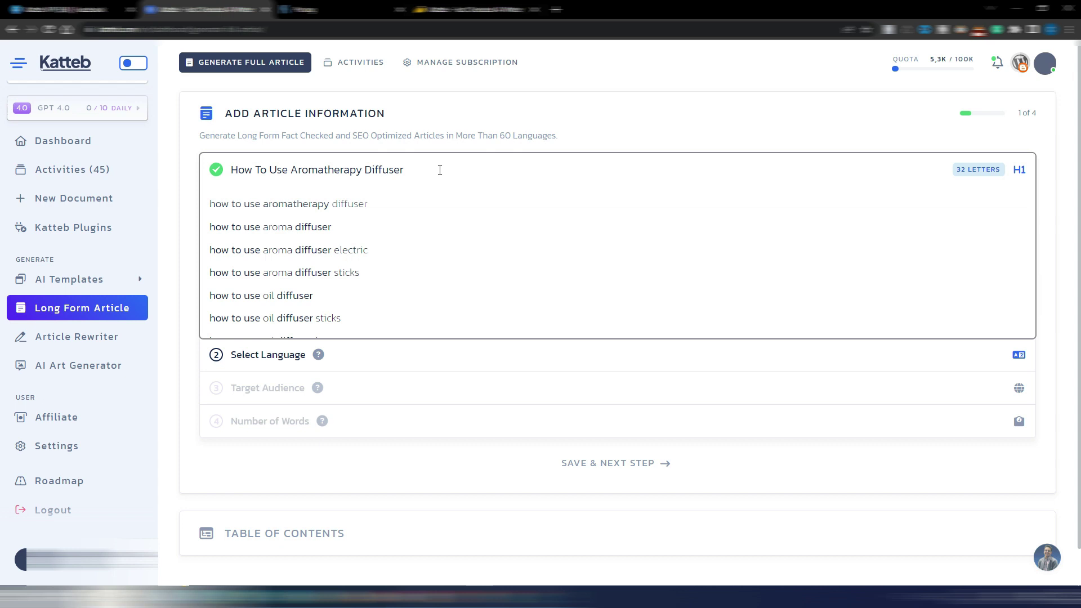
{"action": "left_click", "coordinate": [591, 135]}
{"action": "left_click", "coordinate": [340, 169]}
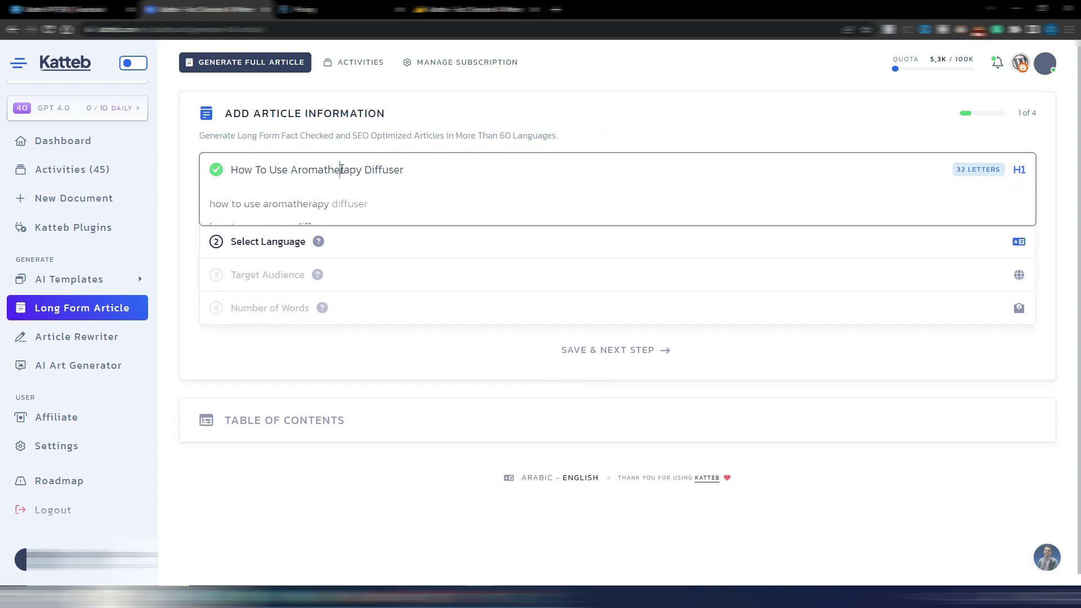
{"action": "left_click", "coordinate": [291, 169]}
{"action": "type", "text": "A"}
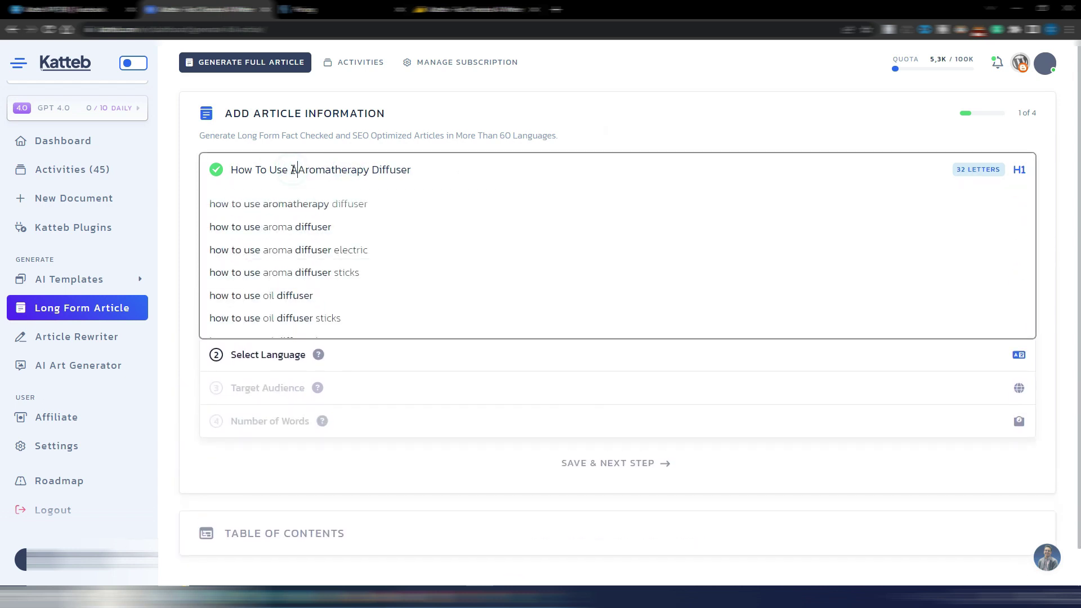
{"action": "type", "text": "n"}
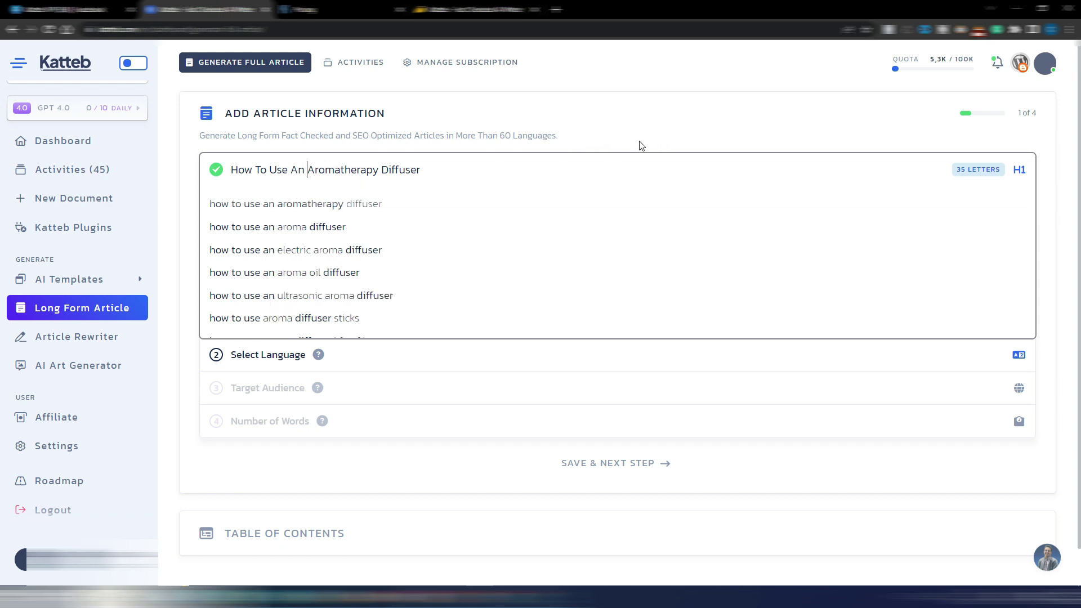
{"action": "left_click", "coordinate": [626, 133]}
Set the article language to English and the target audience to the United States
{"action": "left_click", "coordinate": [262, 202]}
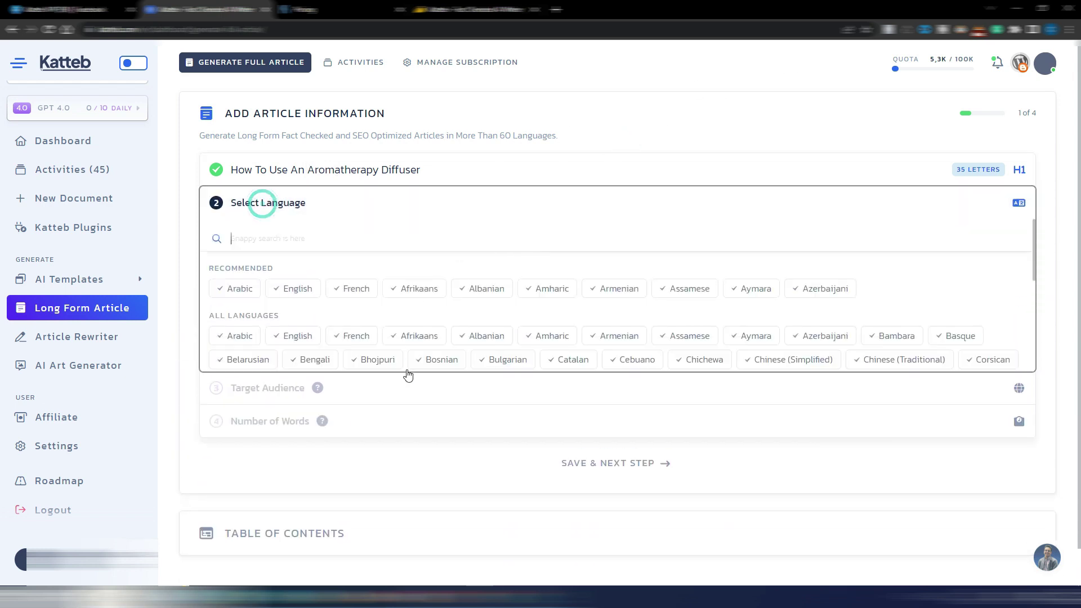
{"action": "left_click", "coordinate": [293, 288]}
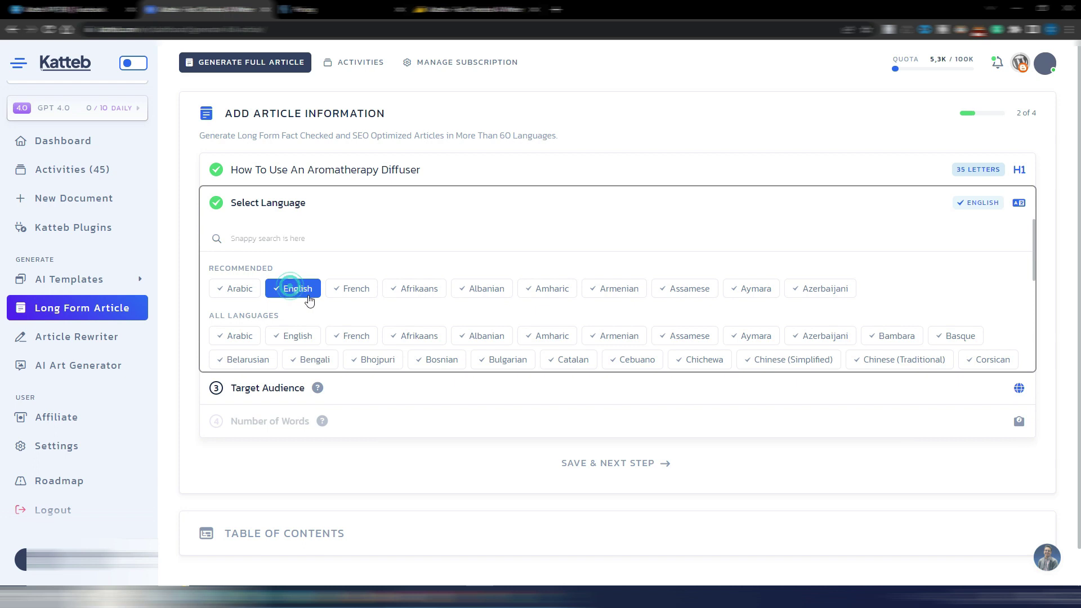
{"action": "left_click", "coordinate": [369, 394]}
{"action": "scroll", "coordinate": [655, 354], "scroll_direction": "down", "scroll_amount": 2}
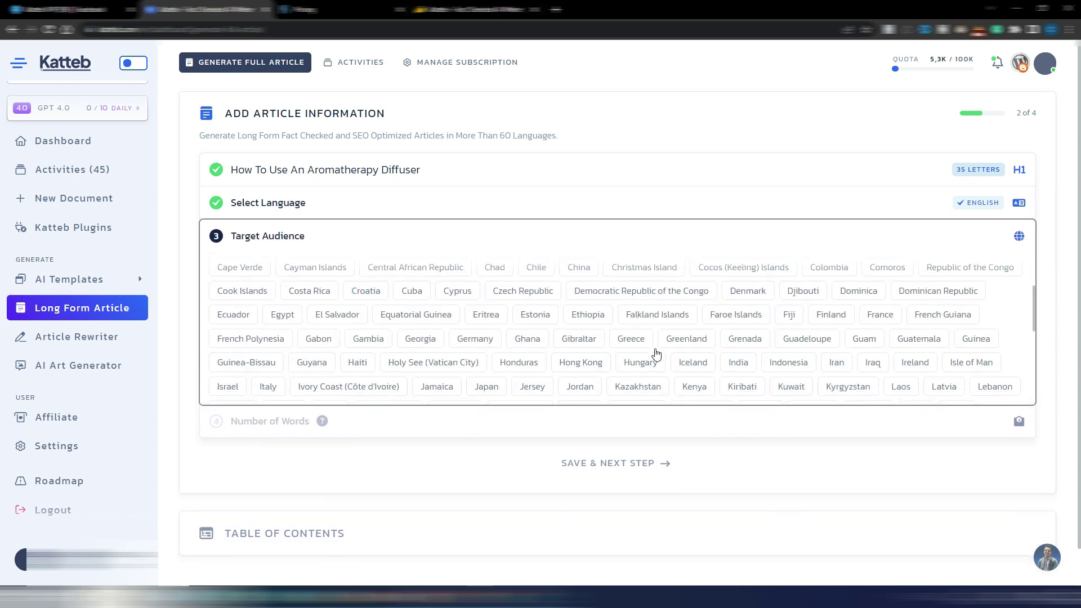
{"action": "scroll", "coordinate": [656, 354], "scroll_direction": "down", "scroll_amount": 3}
{"action": "scroll", "coordinate": [655, 353], "scroll_direction": "down", "scroll_amount": 3}
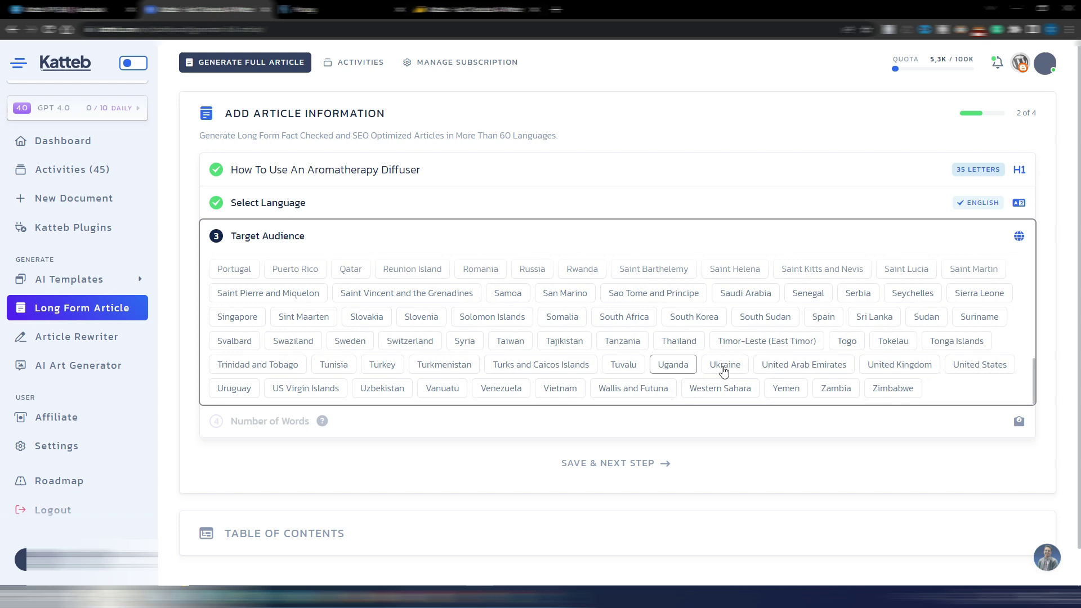
{"action": "left_click", "coordinate": [972, 365]}
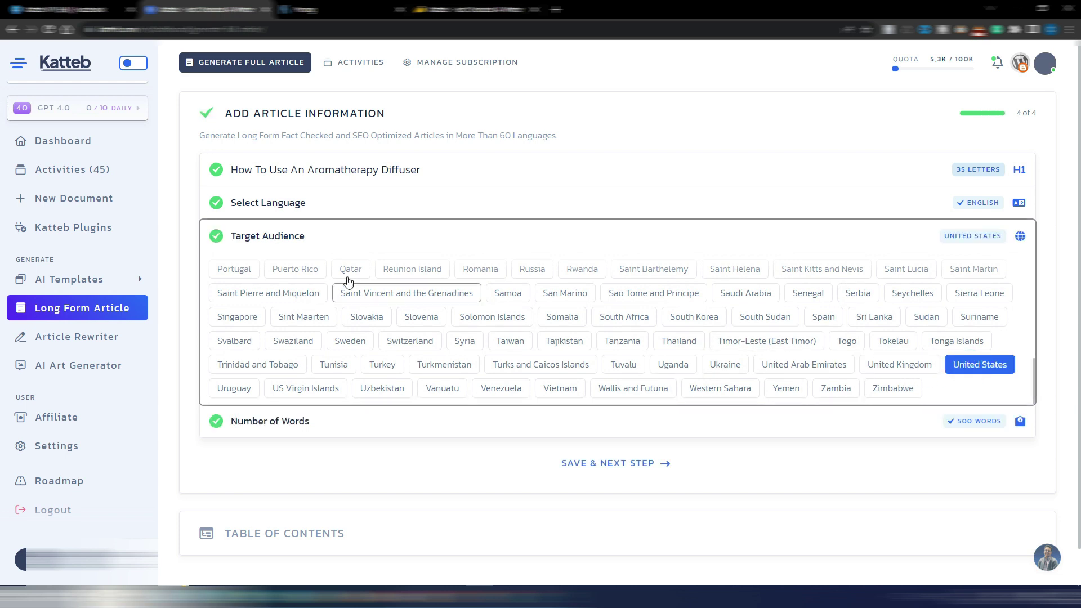
Set the article length to 1500 words and save the details to generate the outline
{"action": "left_click", "coordinate": [336, 420]}
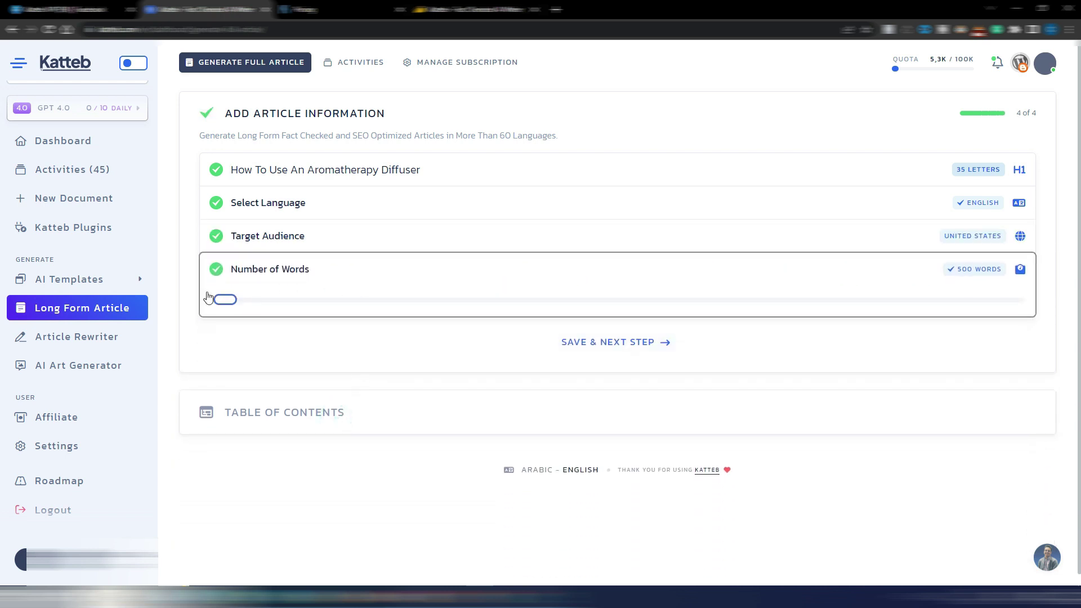
{"action": "left_click_drag", "start_coordinate": [226, 301], "coordinate": [605, 309]}
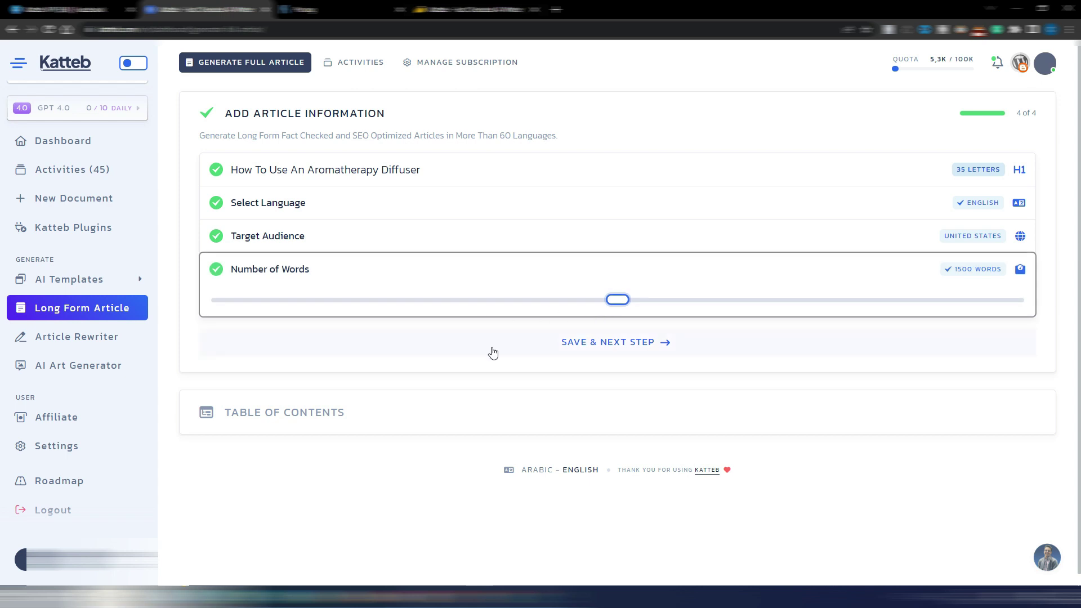
{"action": "left_click", "coordinate": [621, 345]}
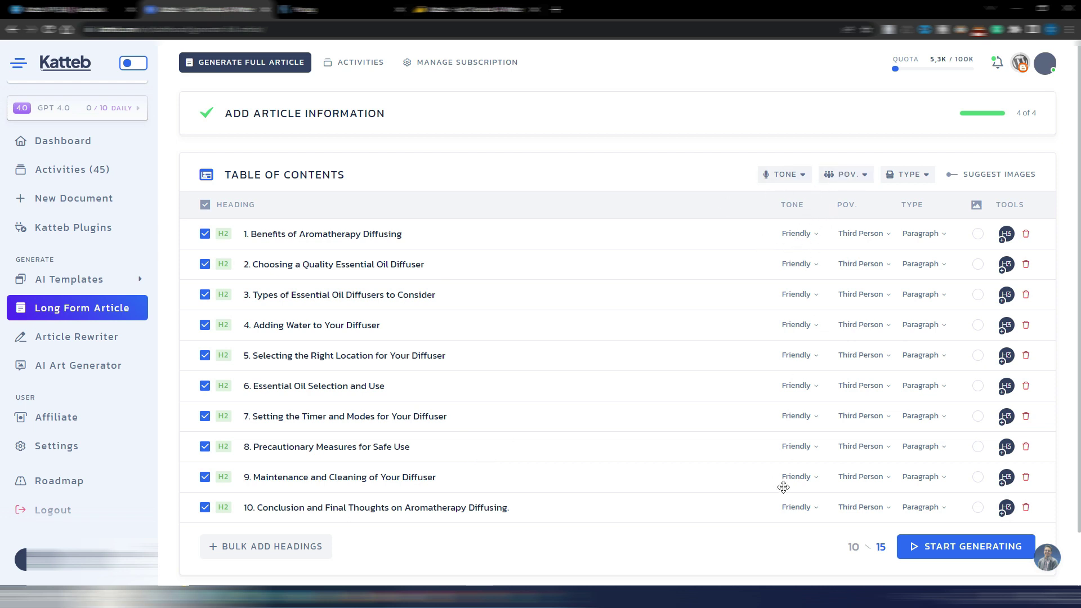
Set all ten headings to Second Person point of view, keeping Paragraph as content type
{"action": "left_click", "coordinate": [859, 178]}
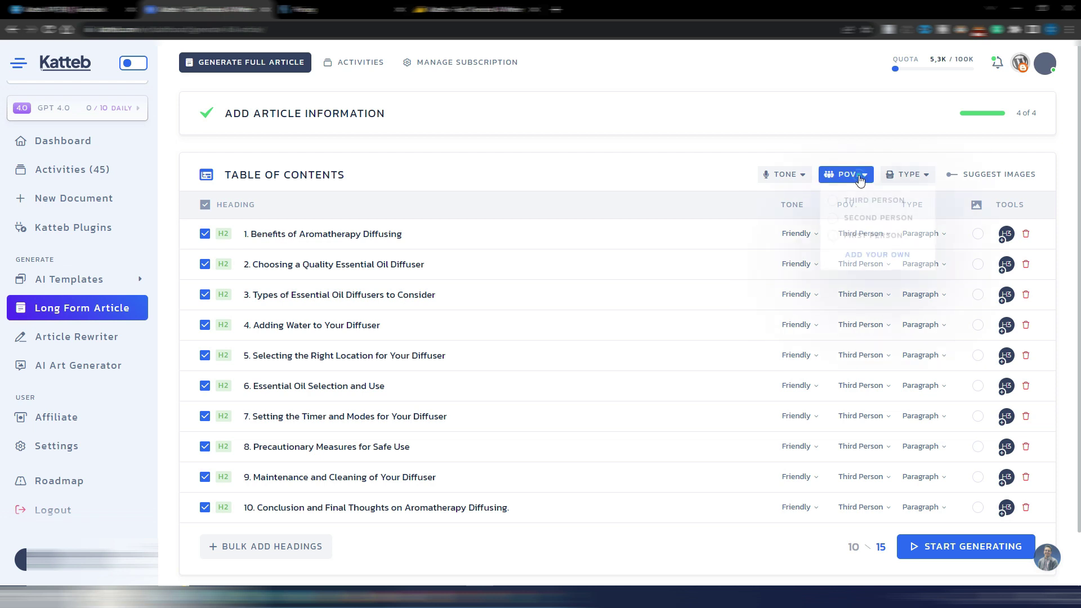
{"action": "left_click", "coordinate": [860, 225]}
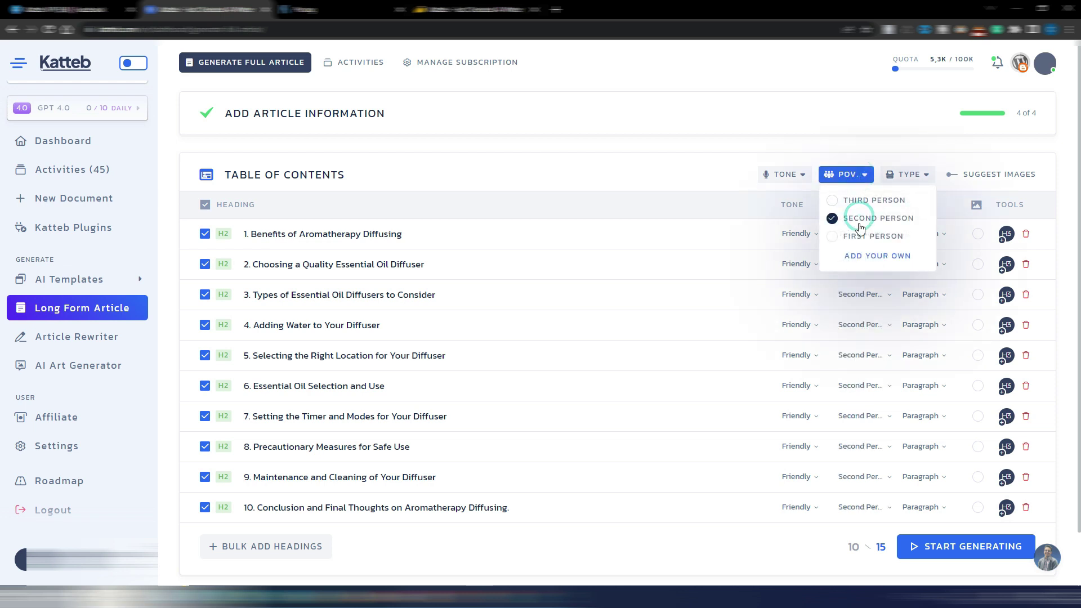
{"action": "left_click", "coordinate": [720, 198]}
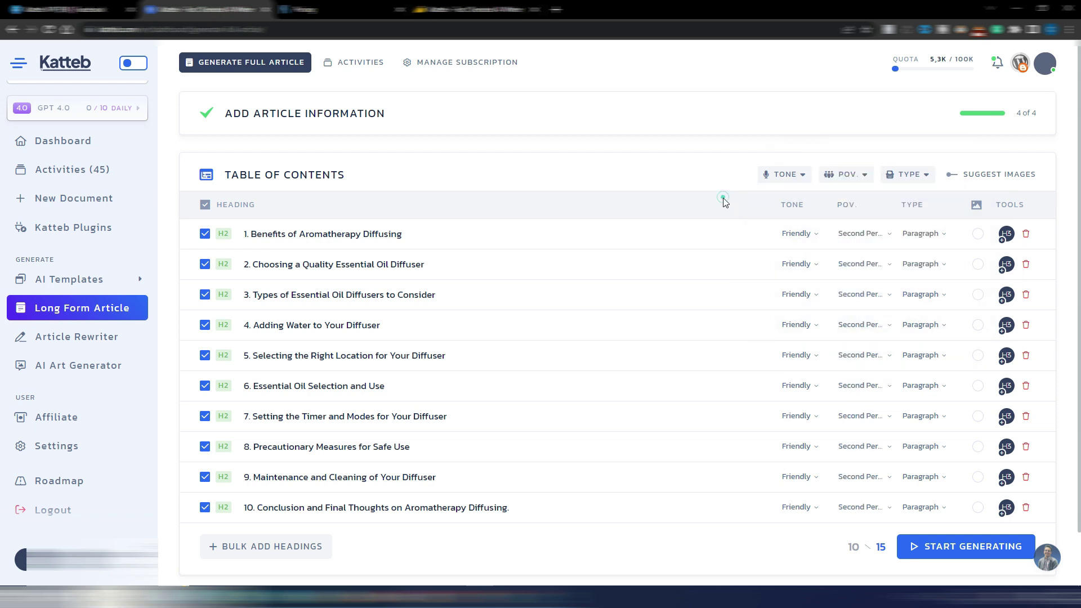
{"action": "left_click", "coordinate": [920, 178]}
{"action": "left_click", "coordinate": [920, 200]}
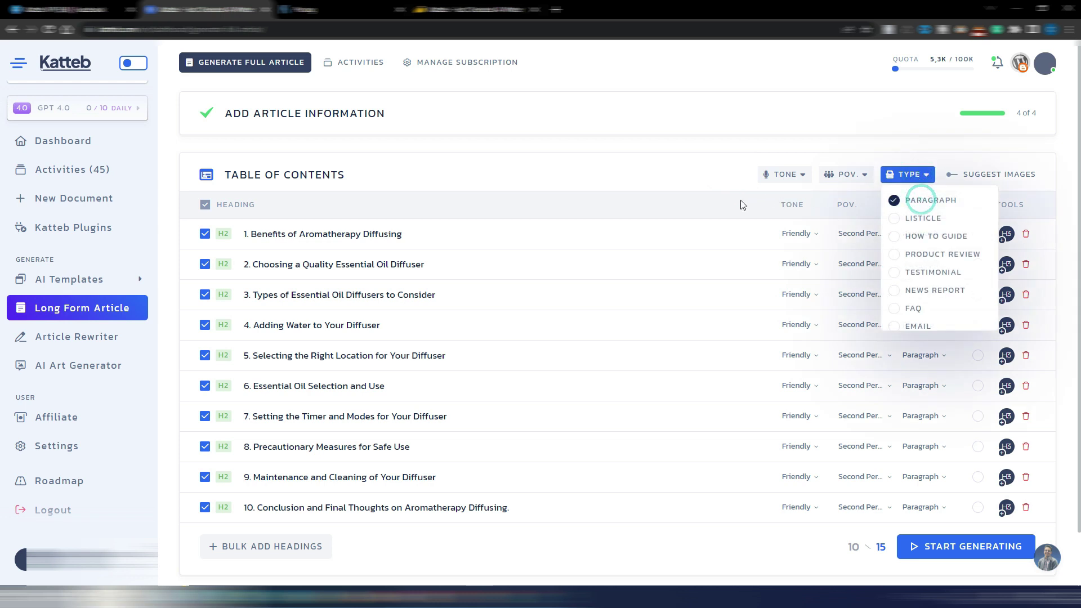
{"action": "left_click", "coordinate": [704, 202]}
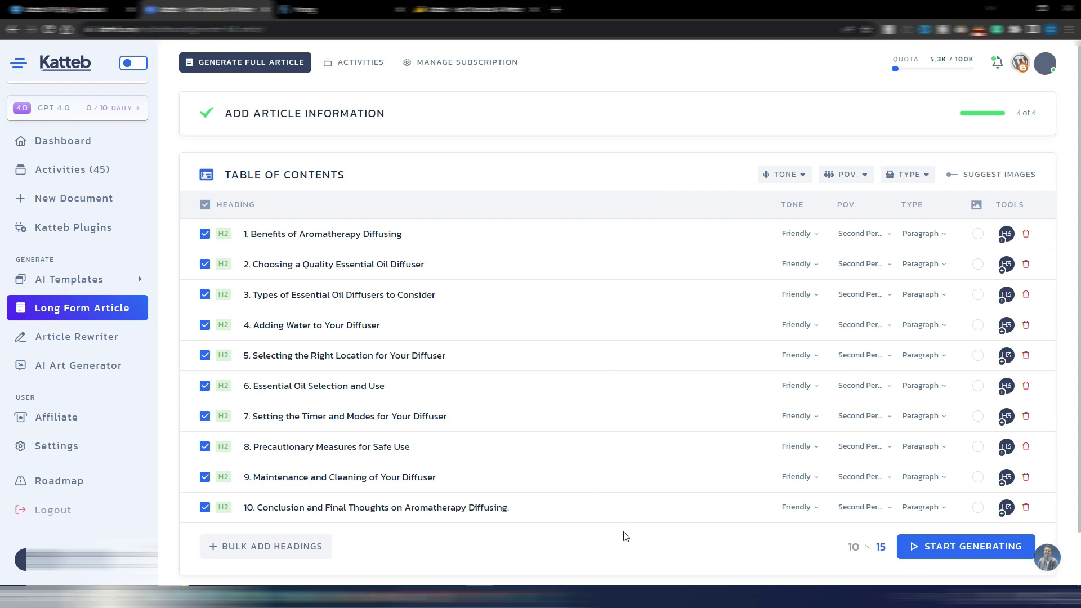
Generate the full article from the outline and return to its top once finished
{"action": "left_click", "coordinate": [968, 548]}
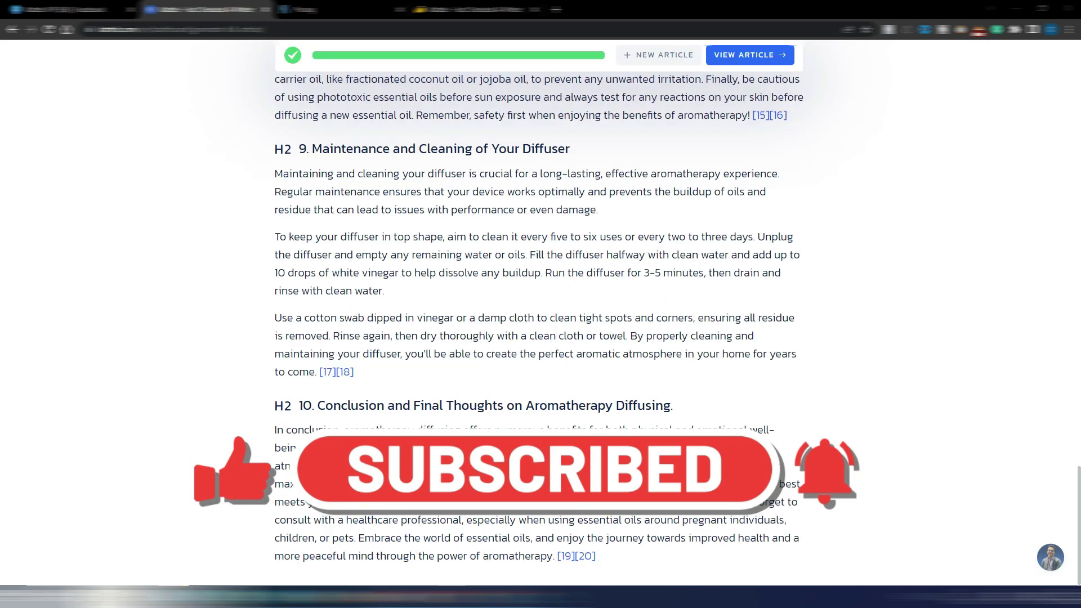
{"action": "left_click_drag", "start_coordinate": [1079, 534], "coordinate": [1079, 44]}
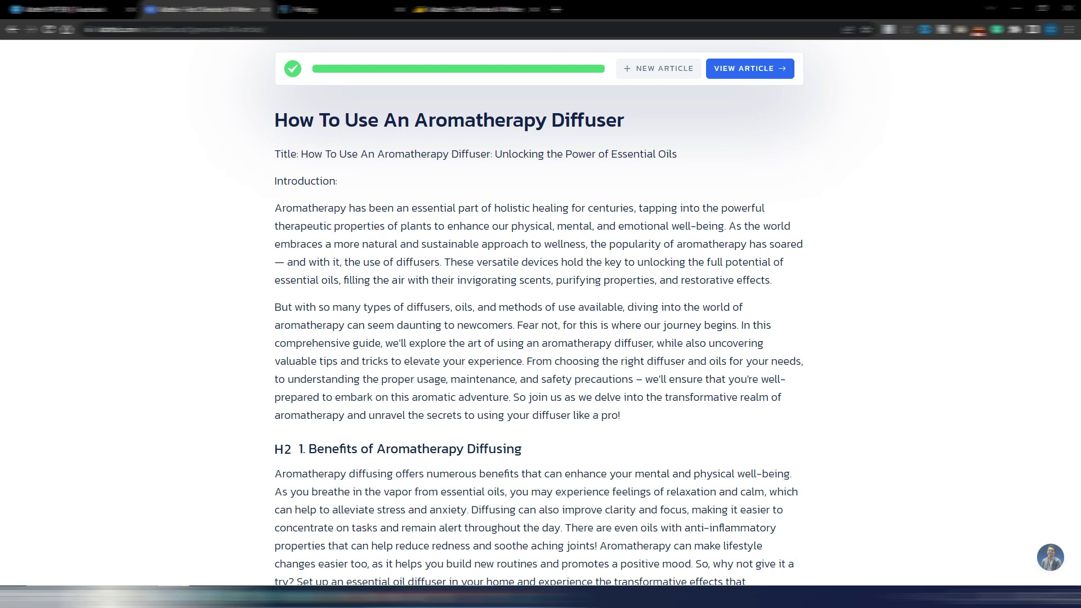
Open the 1,843-word article in the editor and scroll through sections 8–10 to the cited conclusion
{"action": "left_click", "coordinate": [743, 72]}
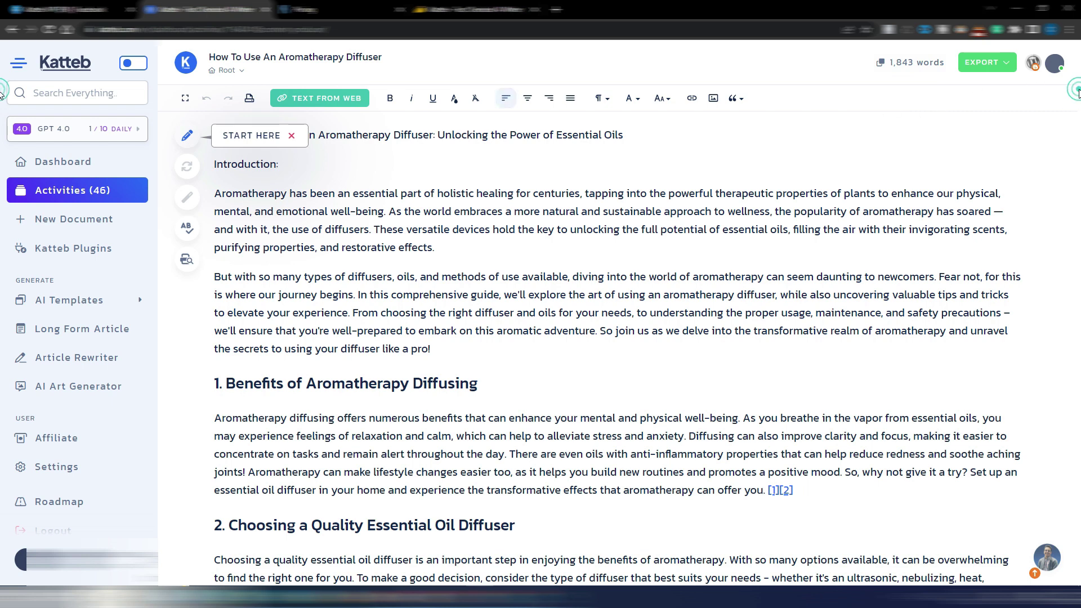
{"action": "left_click_drag", "start_coordinate": [1078, 95], "coordinate": [1078, 143]}
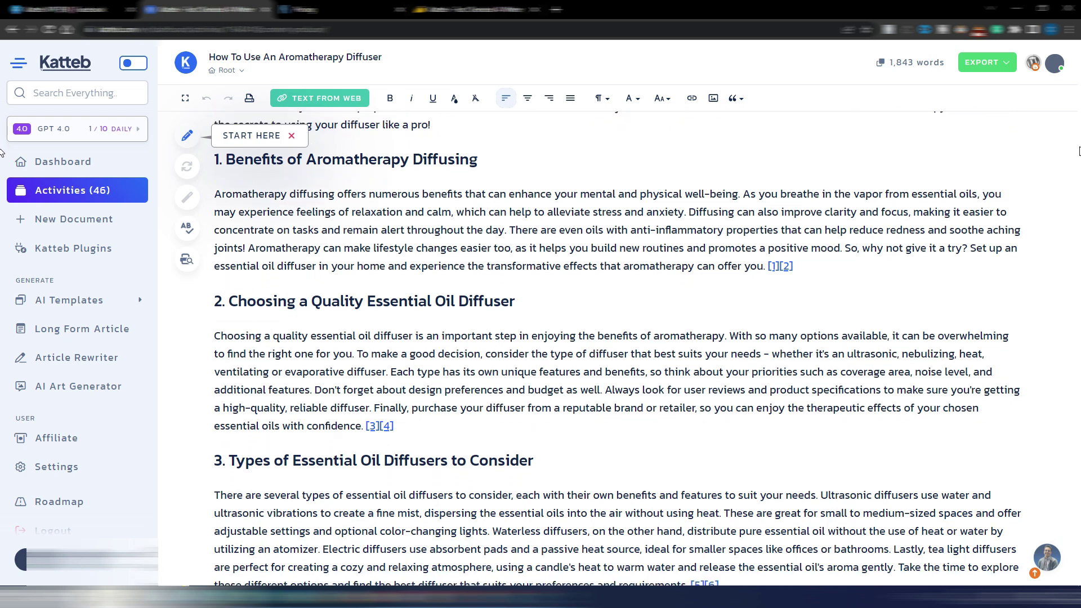
{"action": "left_click_drag", "start_coordinate": [1078, 143], "coordinate": [1078, 193]}
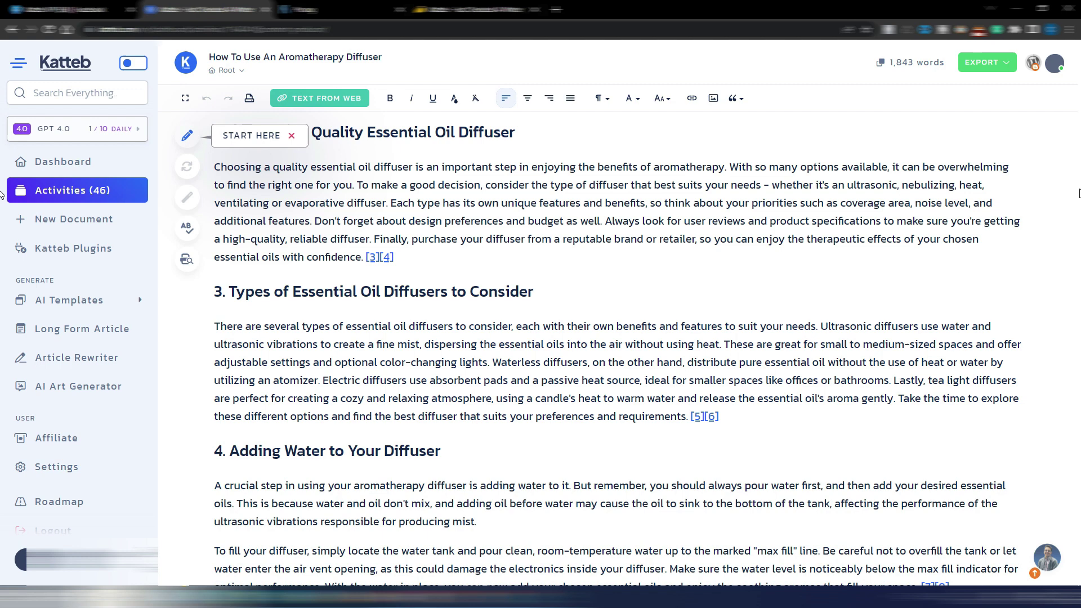
{"action": "mouse_move", "coordinate": [1078, 194]}
{"action": "left_mouse_down"}
{"action": "mouse_move", "coordinate": [1076, 338]}
{"action": "mouse_move", "coordinate": [1, 353]}
{"action": "left_mouse_up"}
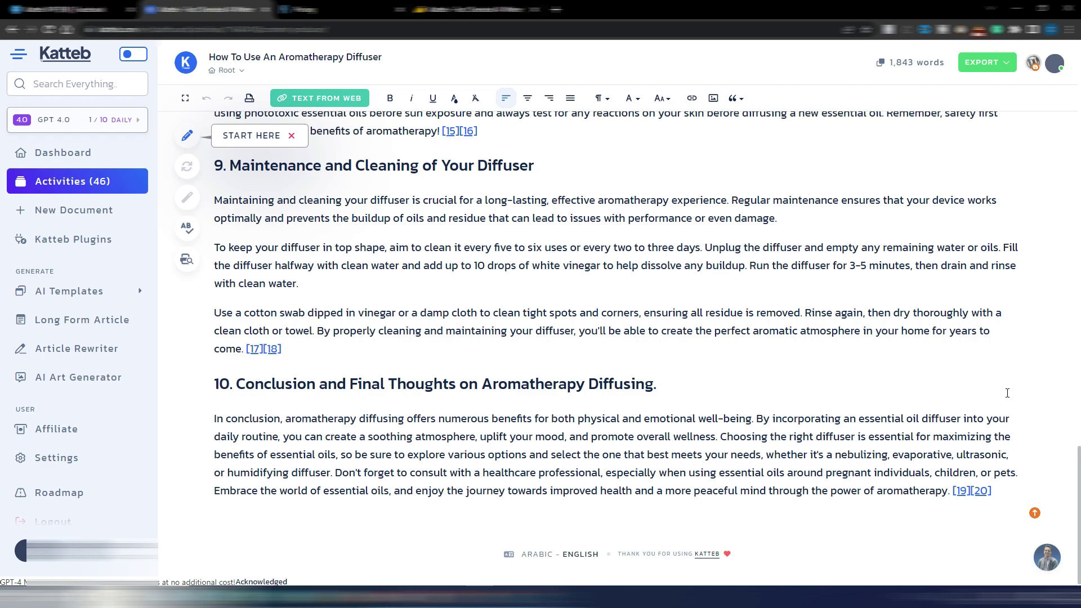
Scroll back to the article's top, then bring up the $39 AppSumo Katteb deal tab
{"action": "scroll", "coordinate": [1079, 463], "scroll_direction": "up", "scroll_amount": 2}
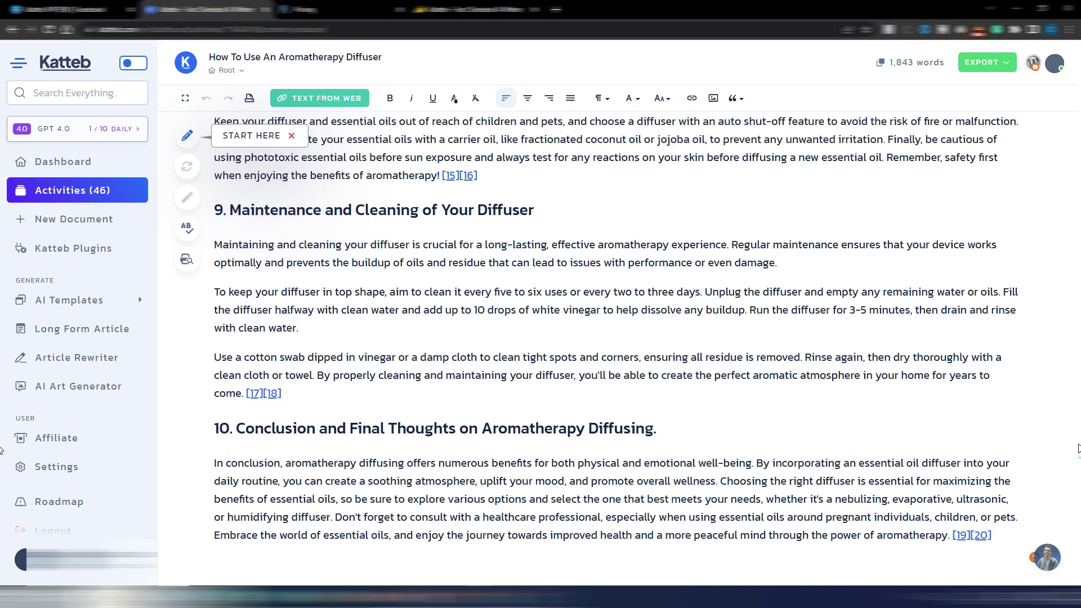
{"action": "scroll", "coordinate": [1079, 463], "scroll_direction": "up", "scroll_amount": 2}
{"action": "scroll", "coordinate": [1079, 462], "scroll_direction": "up", "scroll_amount": 5}
{"action": "scroll", "coordinate": [1079, 463], "scroll_direction": "up", "scroll_amount": 5}
{"action": "scroll", "coordinate": [1079, 462], "scroll_direction": "up", "scroll_amount": 5}
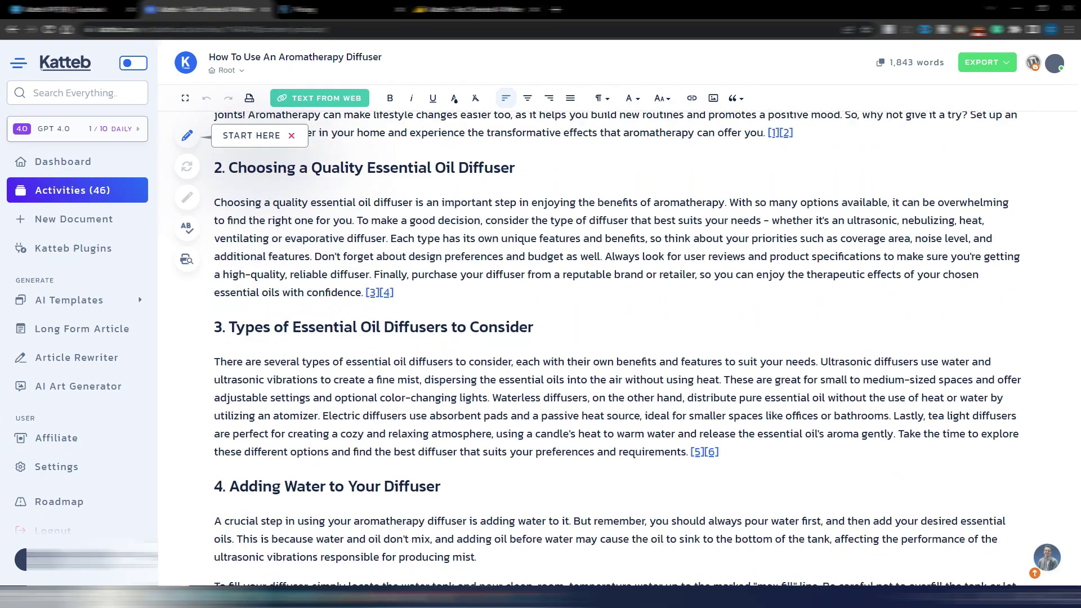
{"action": "scroll", "coordinate": [1079, 462], "scroll_direction": "up", "scroll_amount": 5}
{"action": "scroll", "coordinate": [1079, 462], "scroll_direction": "up", "scroll_amount": 2}
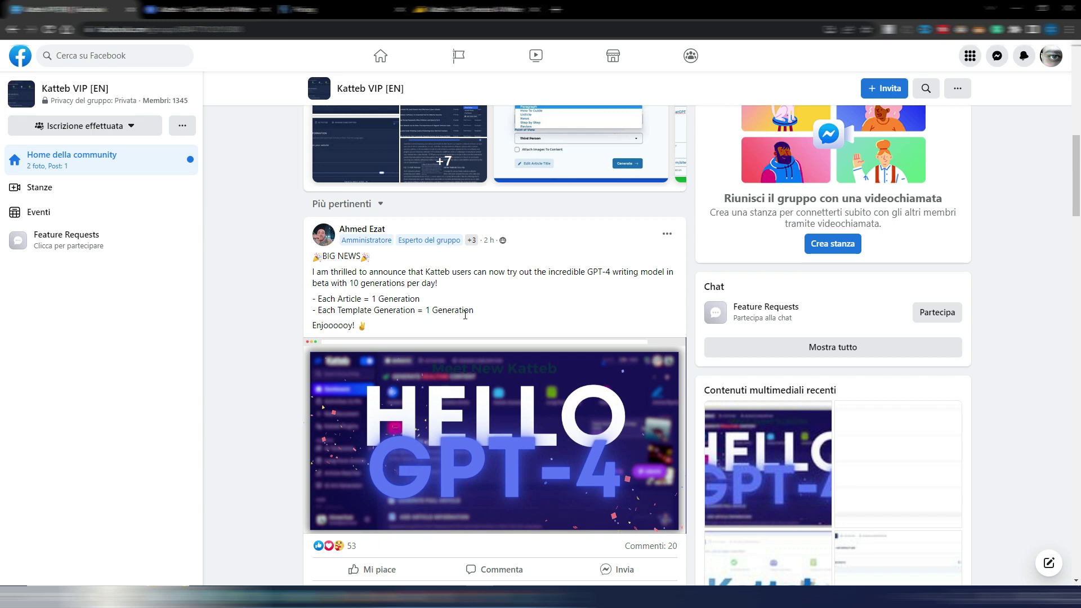
{"action": "left_click", "coordinate": [461, 10]}
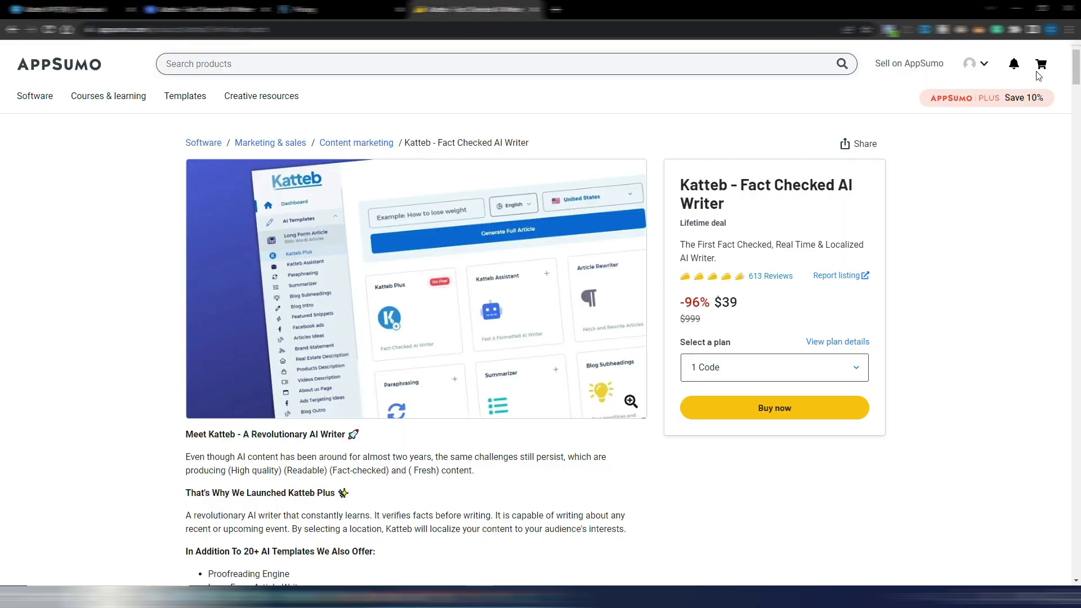
Price the AppSumo Katteb deal at 10 codes ($390), then return to Katteb's pricing page
{"action": "left_click_drag", "start_coordinate": [1076, 70], "coordinate": [1075, 282]}
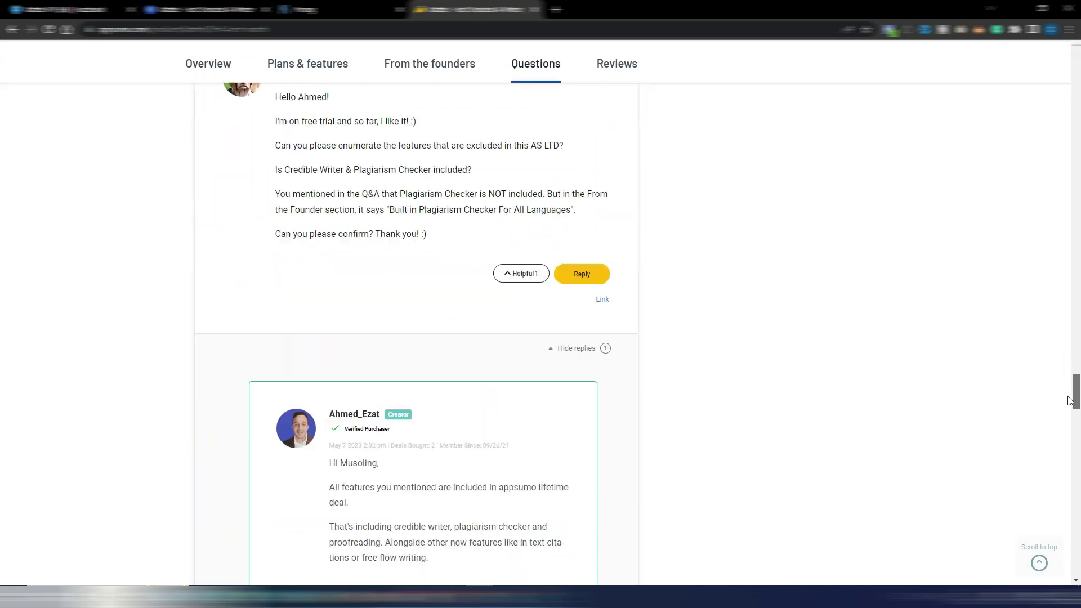
{"action": "scroll", "coordinate": [732, 424], "scroll_direction": "up", "scroll_amount": 1}
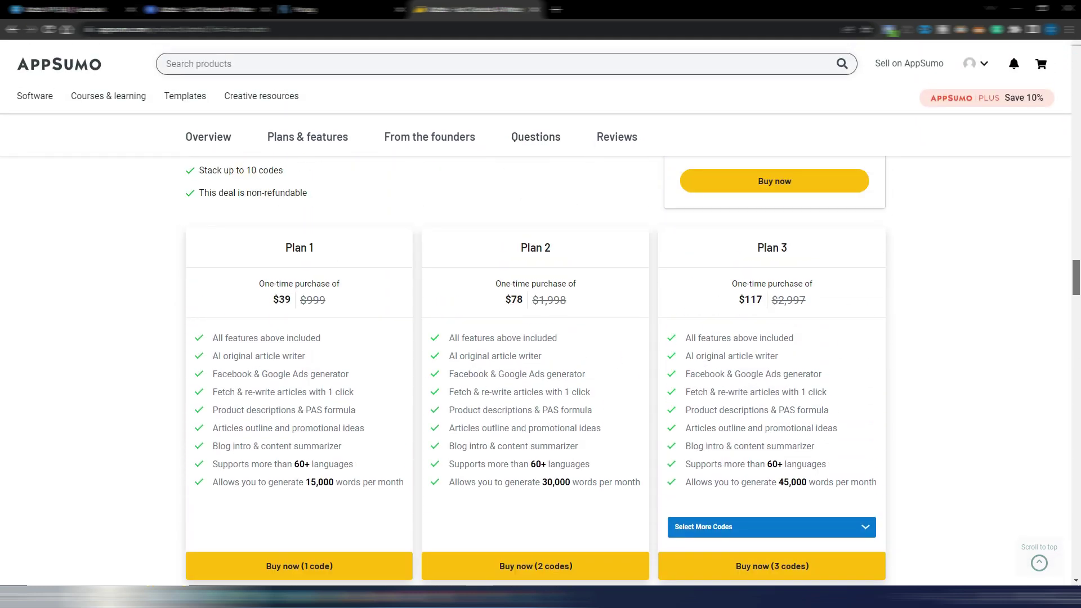
{"action": "scroll", "coordinate": [732, 424], "scroll_direction": "down", "scroll_amount": 1}
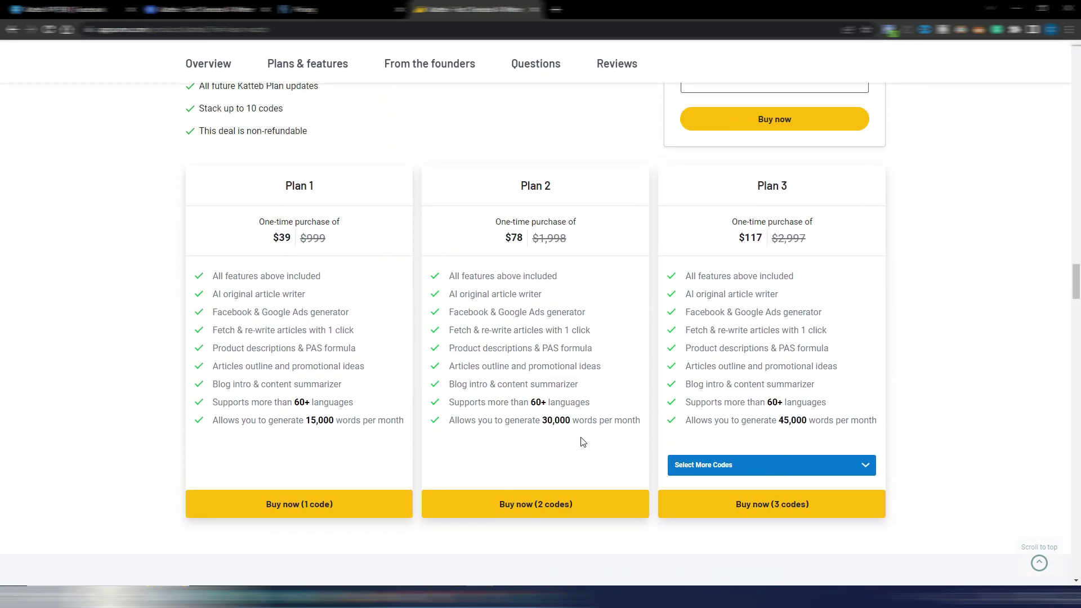
{"action": "left_click", "coordinate": [776, 465]}
{"action": "left_click", "coordinate": [711, 444]}
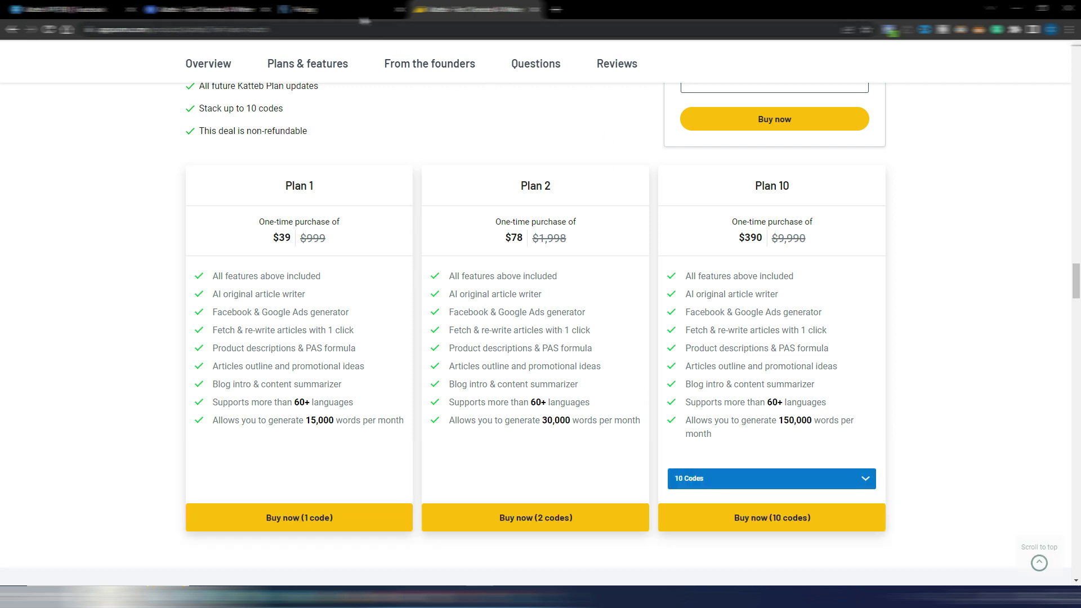
{"action": "key", "text": "ctrl+shift+Tab"}
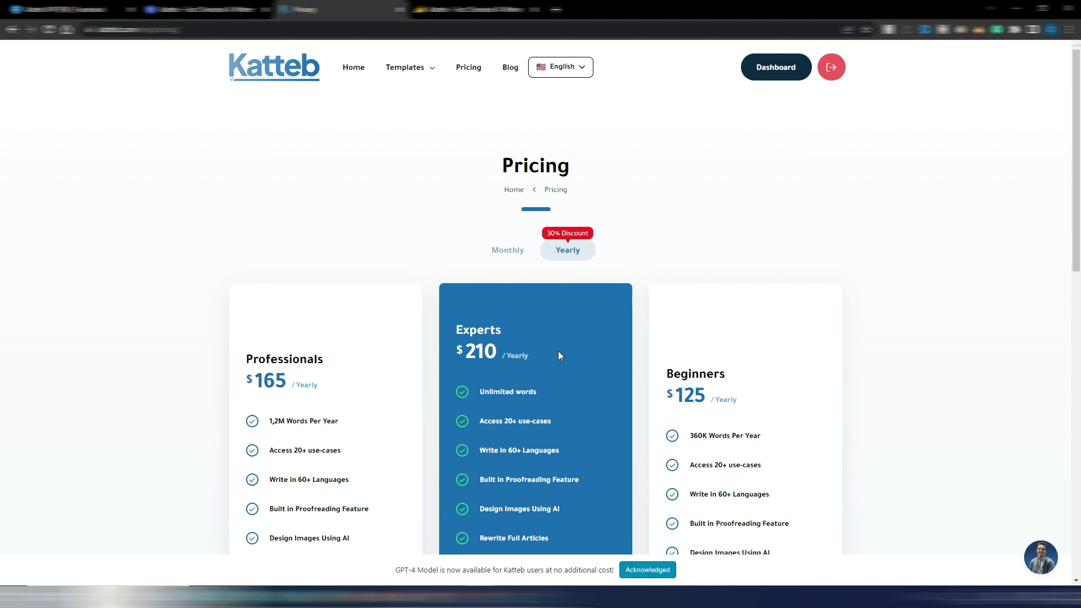
Switch Katteb pricing to monthly: Beginners $15, Experts $25, Professionals $20
{"action": "left_click", "coordinate": [508, 254]}
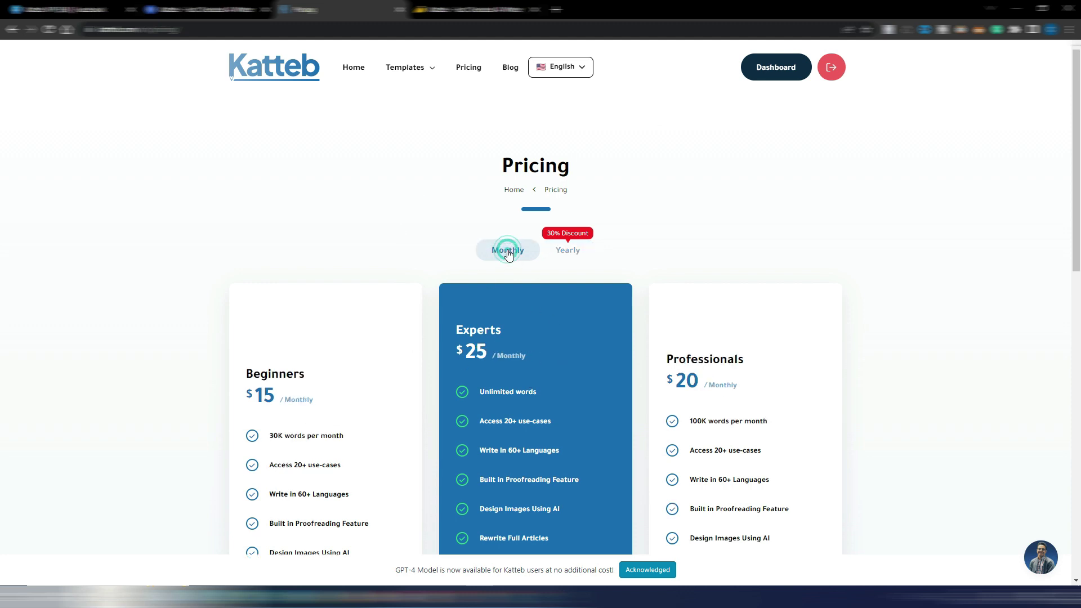